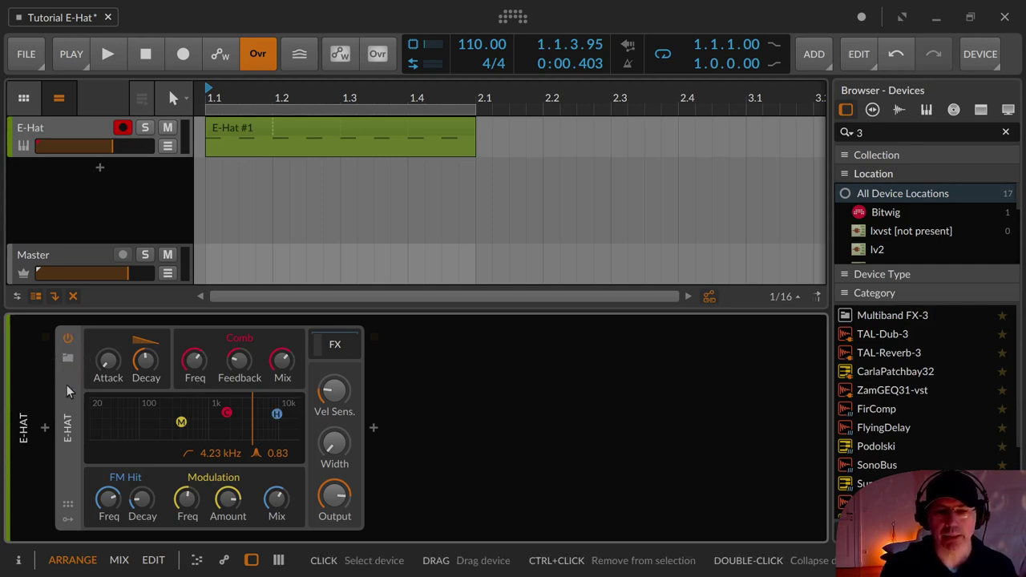
- Look at the E-Hat device's remote controls page and its modulator slots, closing both views again
left_click(69, 507)
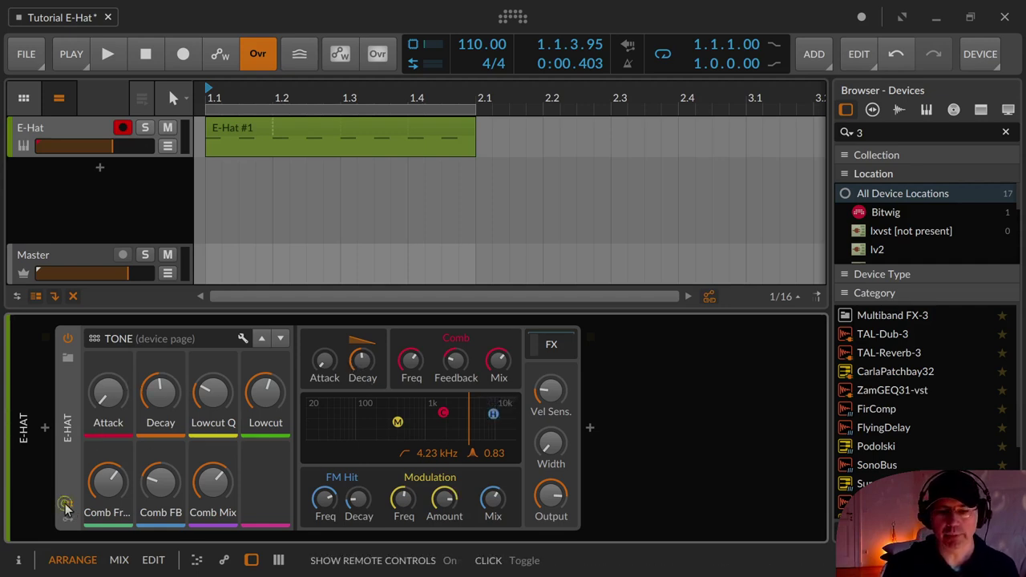
left_click(67, 504)
left_click(68, 521)
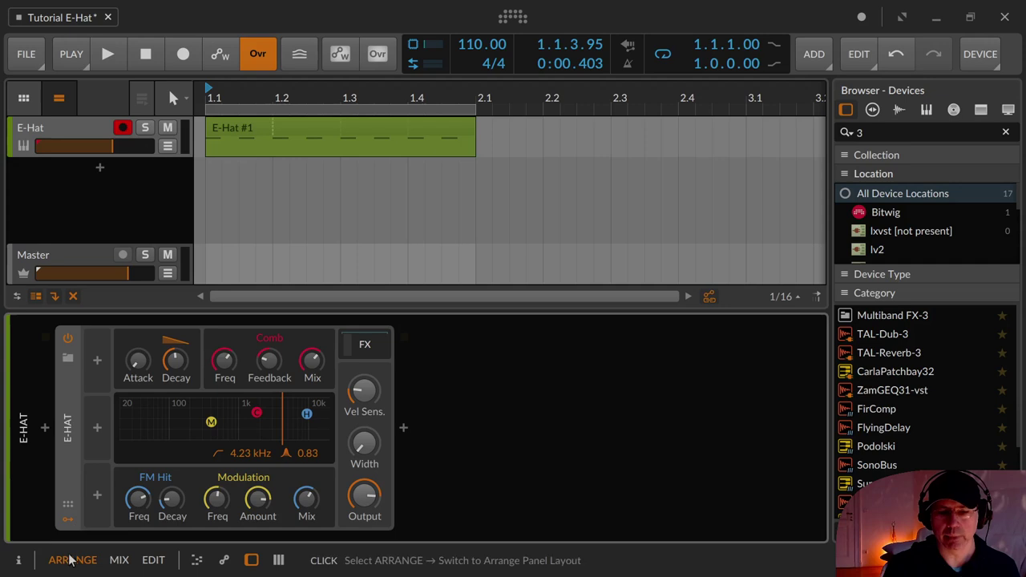
left_click(68, 521)
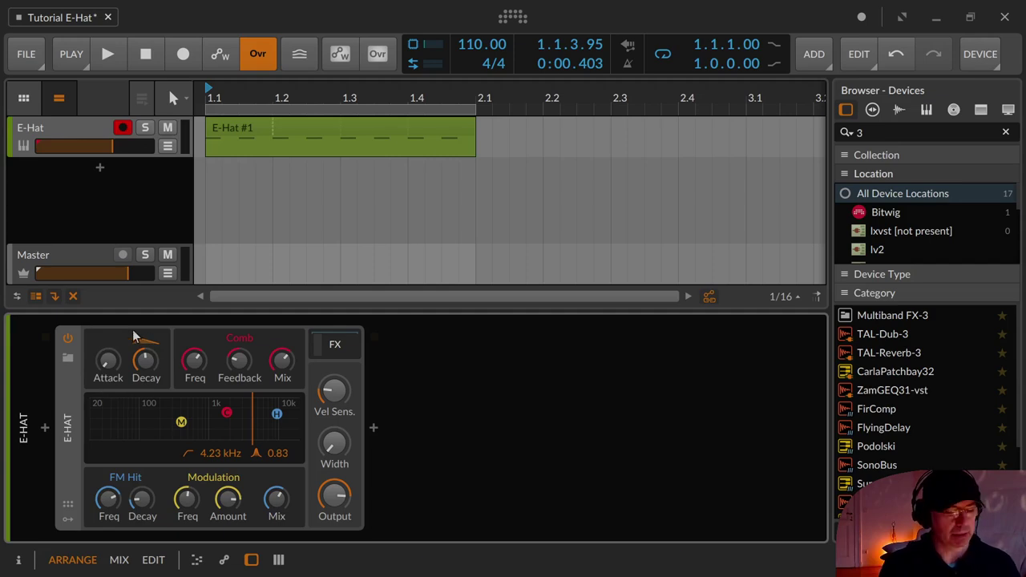
- Raise the E-Hat's Attack time, bring it back to 0.10 ms while the clip plays, and lengthen the Decay
left_click_drag(106, 360, 106, 320)
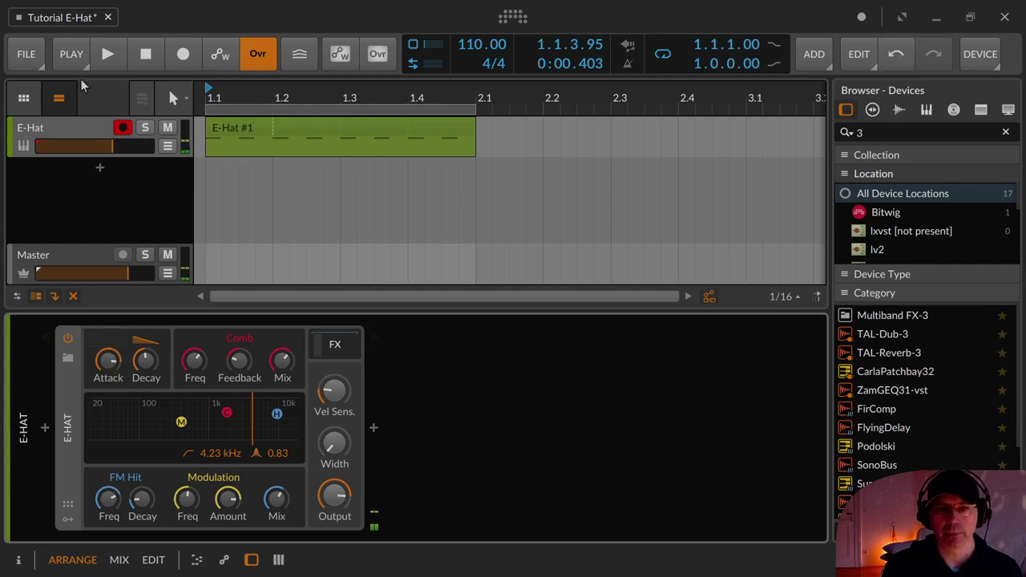
left_click(108, 56)
left_click_drag(112, 371, 113, 398)
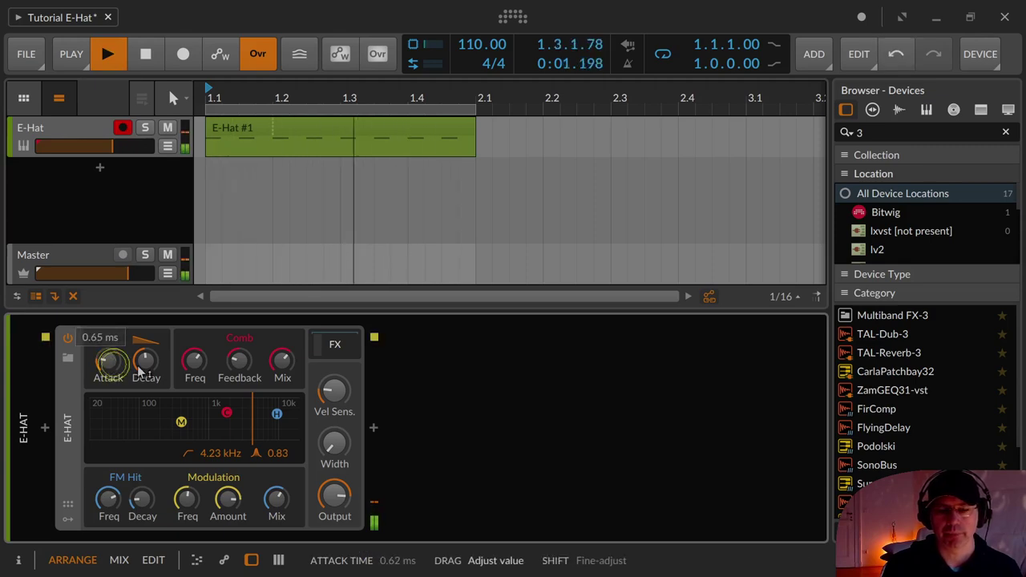
mouse_move(145, 363)
left_mouse_down()
mouse_move(144, 350)
mouse_move(118, 365)
mouse_move(119, 345)
mouse_move(149, 381)
mouse_move(109, 372)
mouse_move(147, 354)
mouse_move(147, 343)
left_mouse_up()
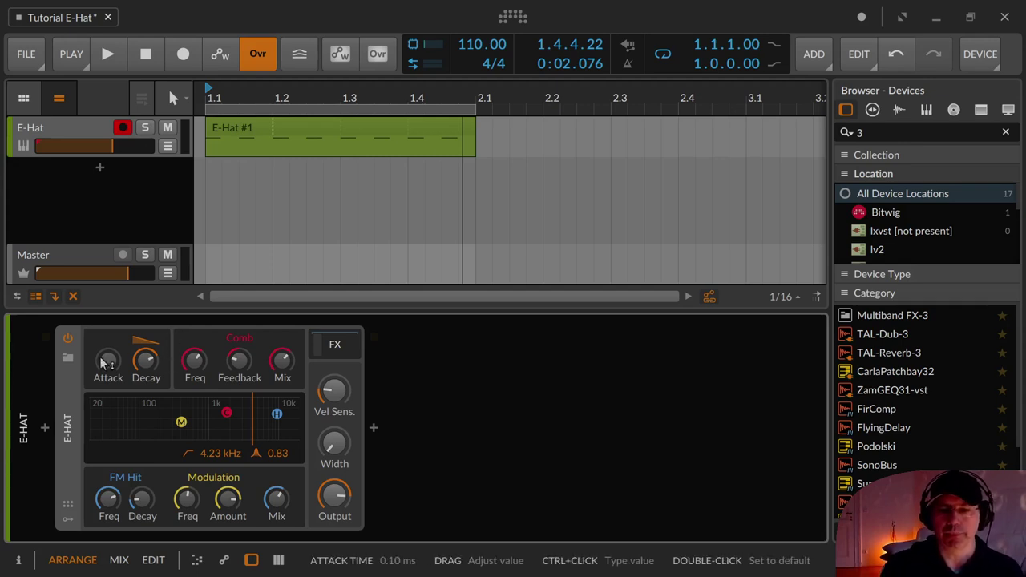
- Set the E-Hat's Decay time to 461 ms during playback, try a shorter Decay, and undo that last change
key("space")
left_click_drag(110, 365, 152, 365)
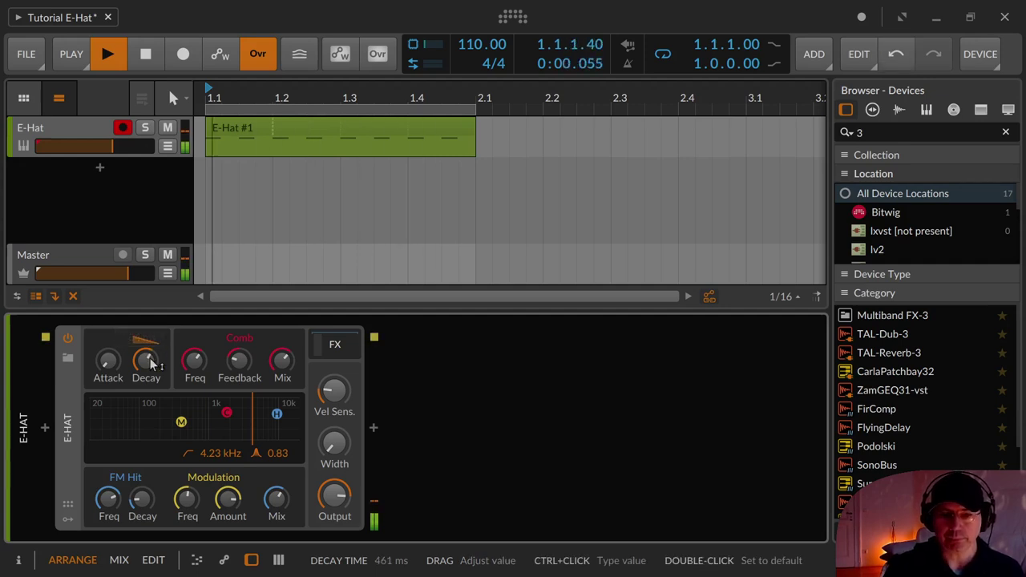
key("space")
left_click_drag(151, 364, 151, 386)
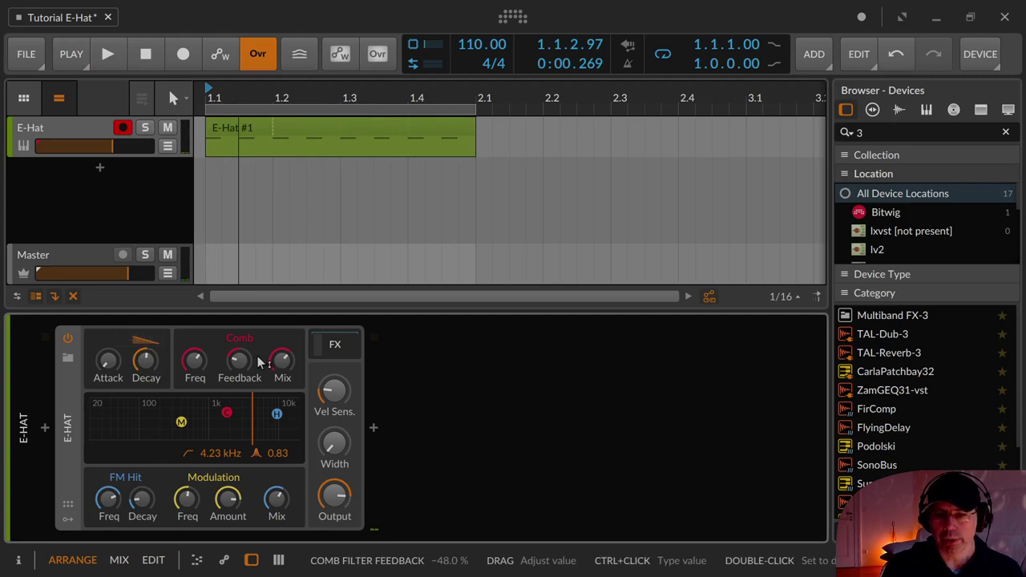
key("space")
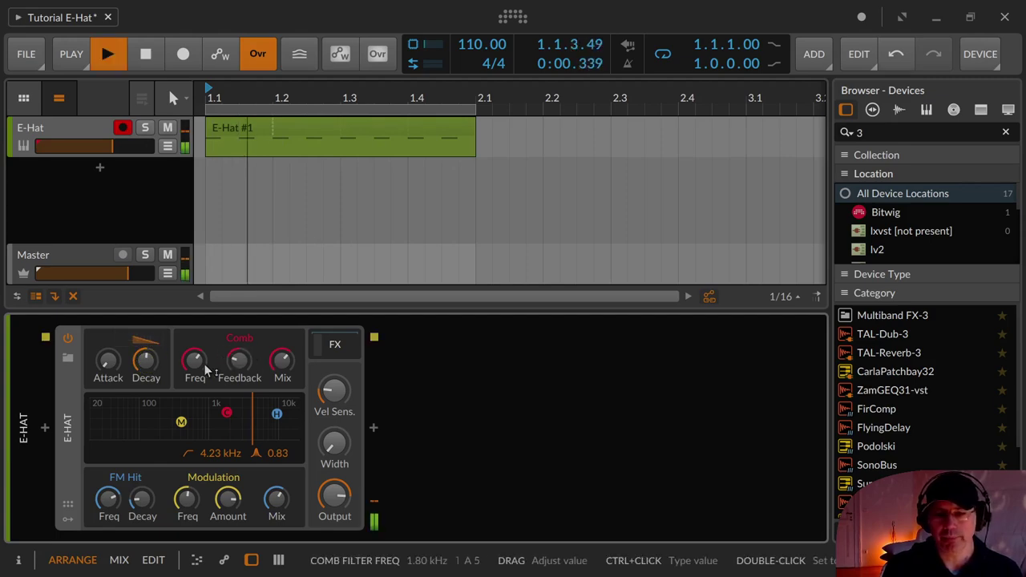
key("ctrl+z")
- Sweep the comb filter's frequency between 986 Hz and 2.28 kHz during playback and raise its Feedback to about 87 %
left_click_drag(193, 361, 238, 385)
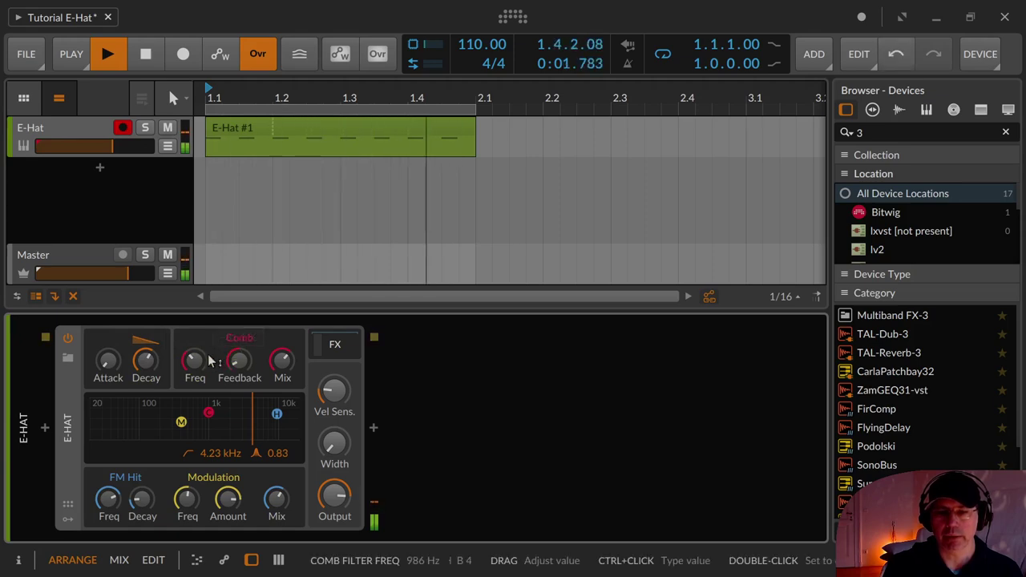
mouse_move(193, 361)
left_mouse_down()
mouse_move(194, 371)
mouse_move(193, 353)
left_mouse_up()
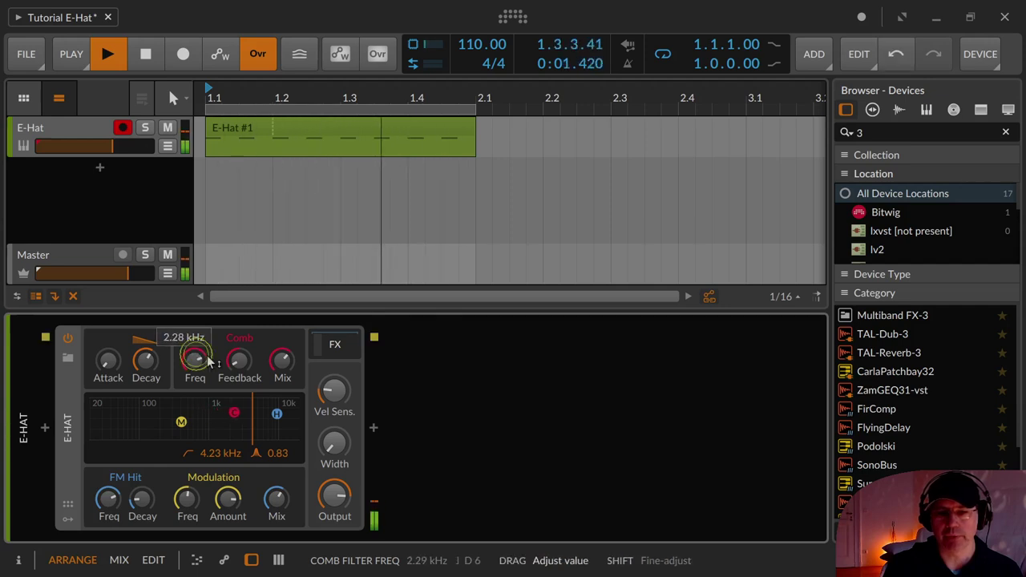
left_click_drag(238, 386, 238, 336)
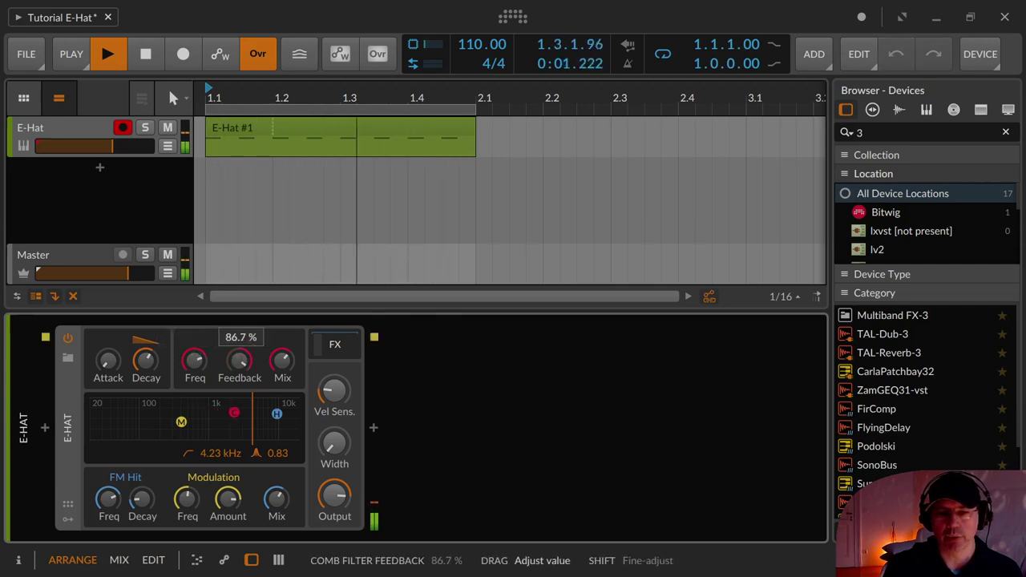
mouse_move(193, 360)
left_mouse_down()
mouse_move(193, 377)
mouse_move(193, 359)
left_mouse_up()
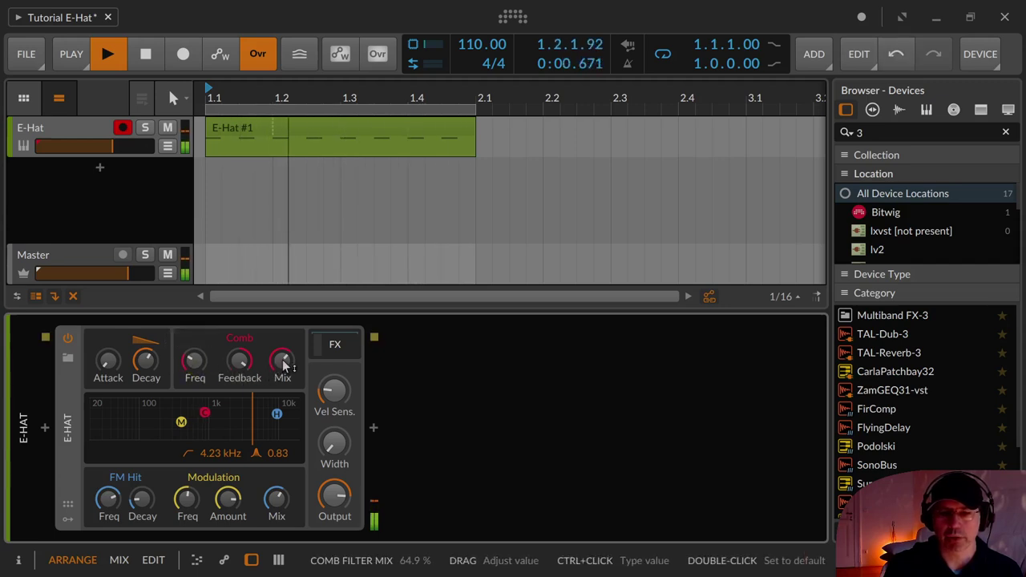
- Set the comb filter's frequency to 811 Hz and adjust its Mix and Feedback while auditioning the clip
left_click_drag(284, 365, 285, 366)
key("space")
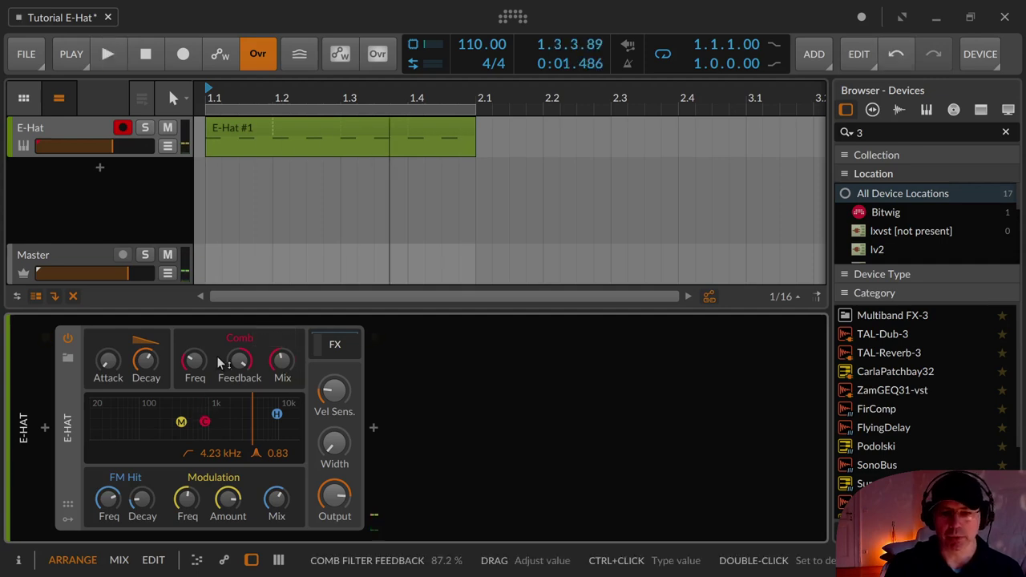
left_click_drag(196, 360, 195, 363)
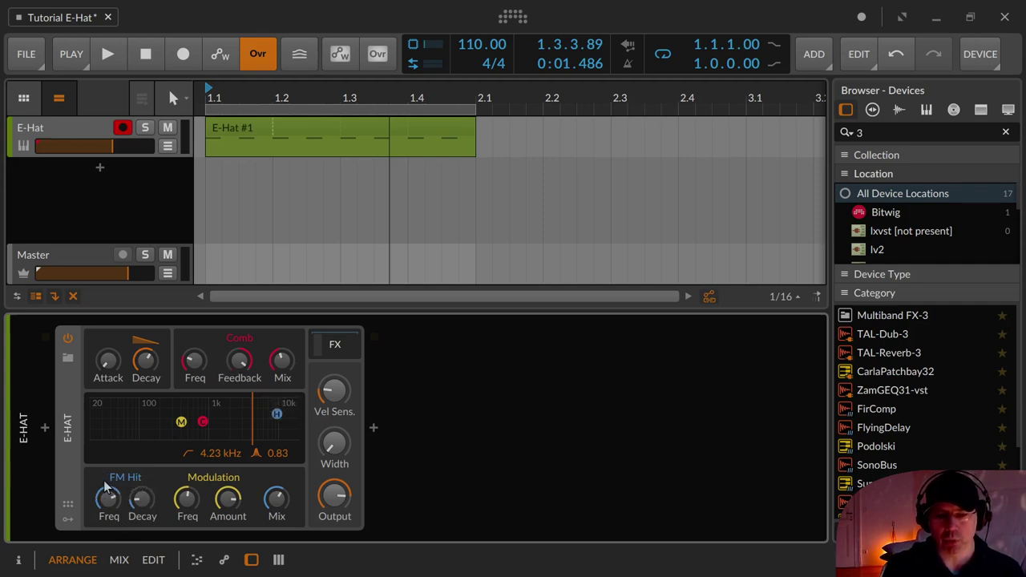
key("space")
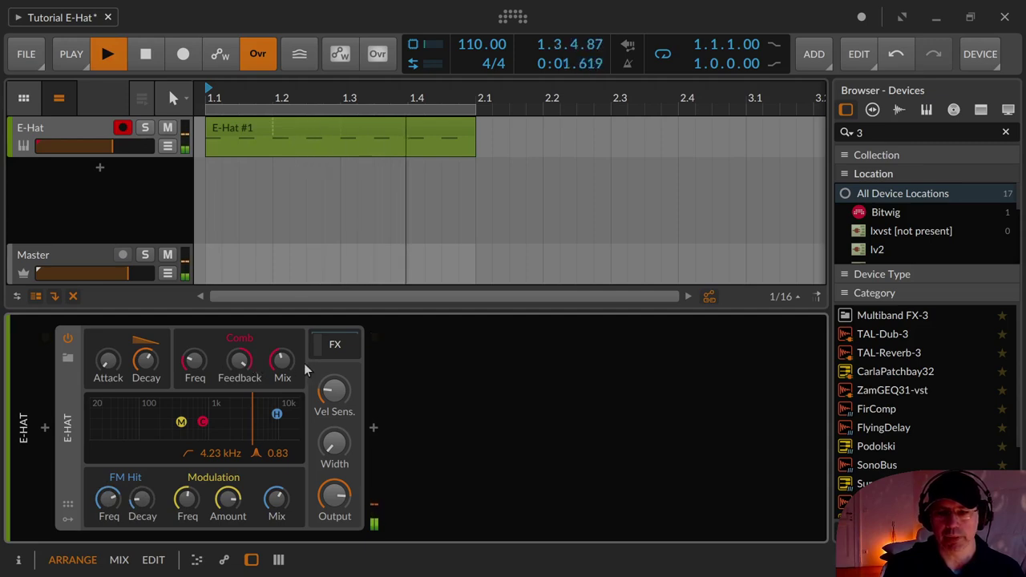
mouse_move(283, 361)
left_mouse_down()
mouse_move(283, 397)
mouse_move(282, 336)
mouse_move(249, 370)
mouse_move(248, 413)
left_mouse_up()
key("space")
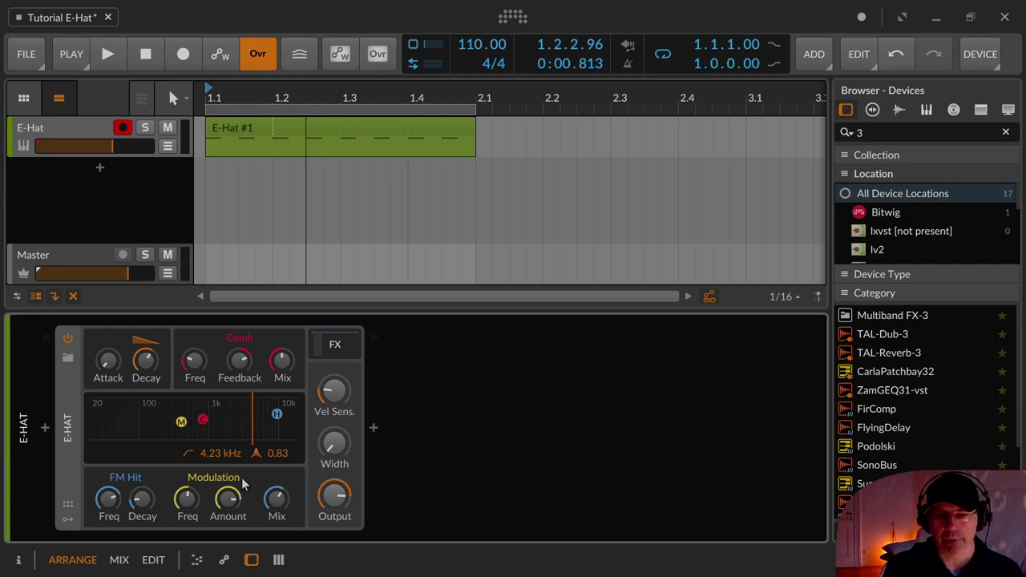
- Compare Hit Mix settings of 50.6 % and 0 %, and raise the Hit Mix to 100 % during playback
left_click_drag(277, 501, 278, 501)
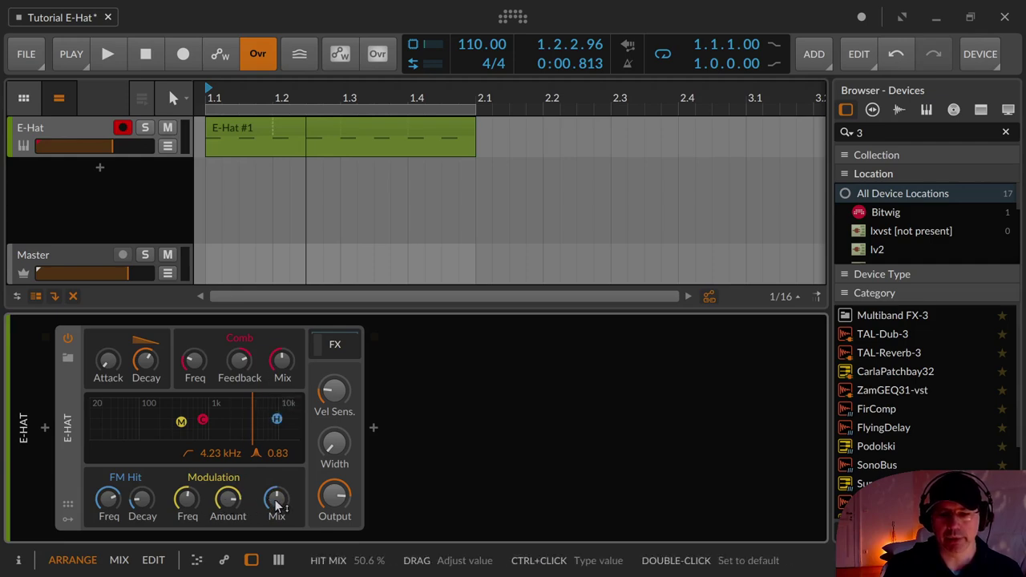
double_click(277, 501)
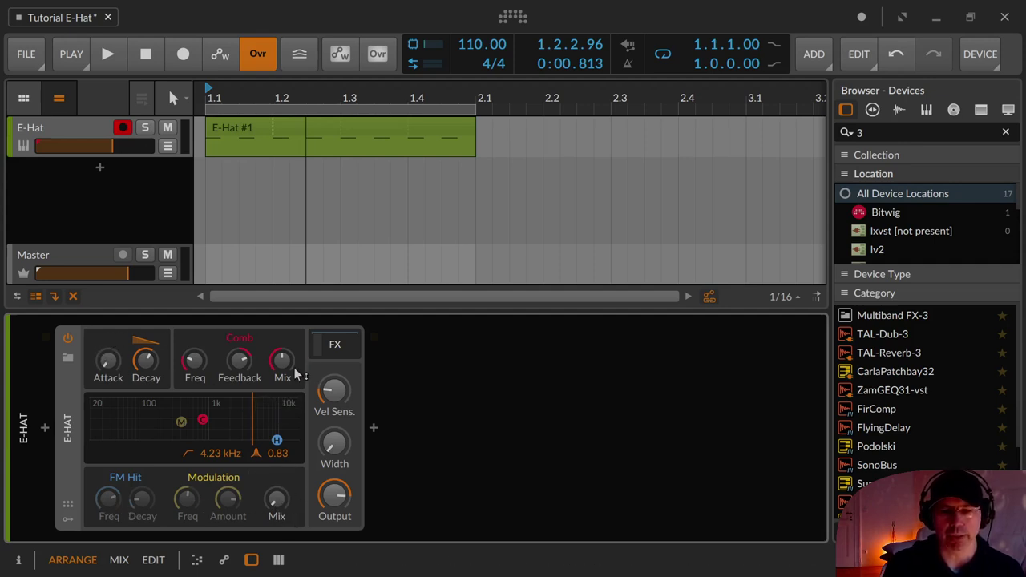
key("space")
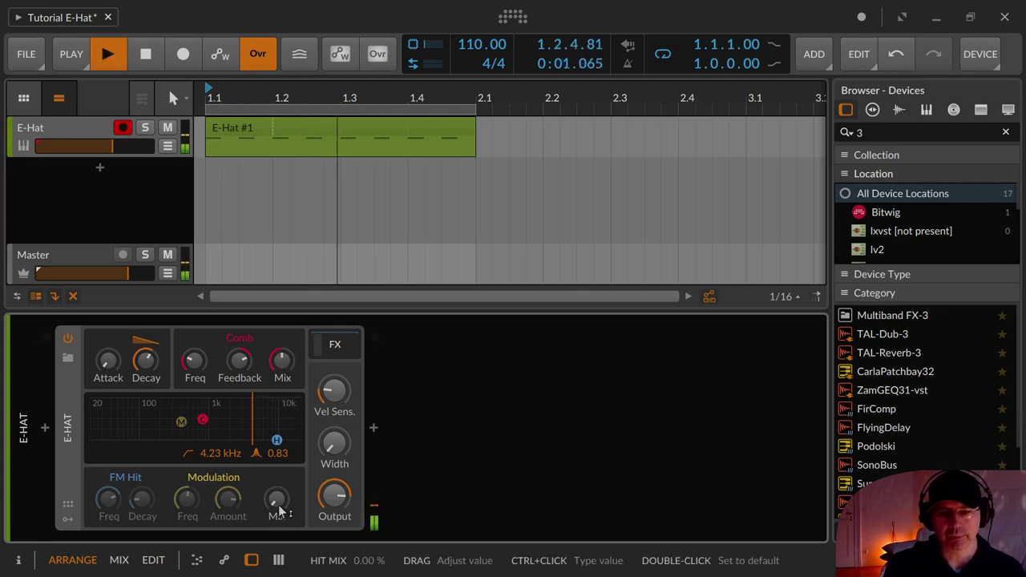
left_click_drag(279, 510, 279, 449)
key("space")
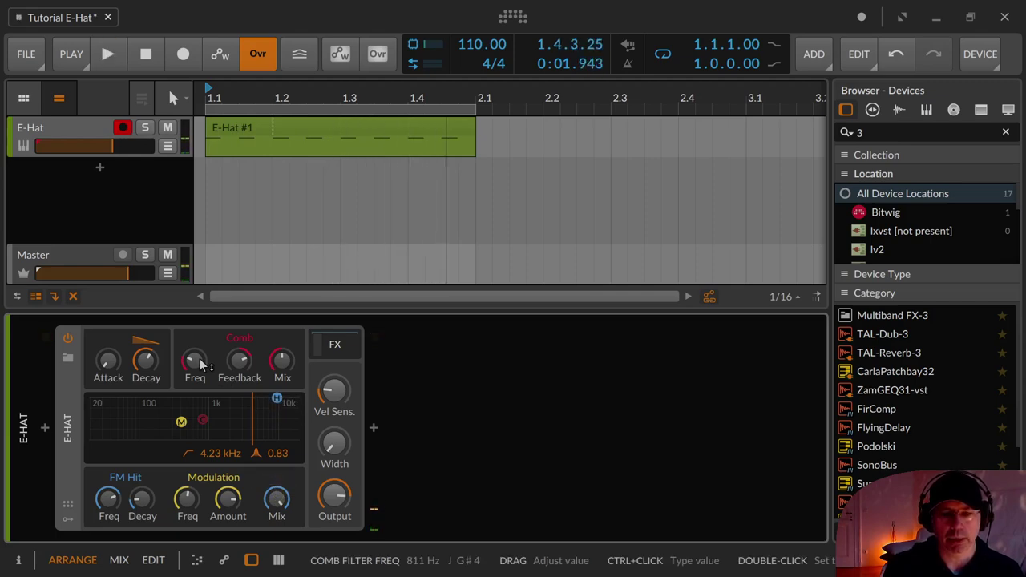
- Lower the FM Hit carrier frequency to 5.80 kHz while auditioning the clip
key("space")
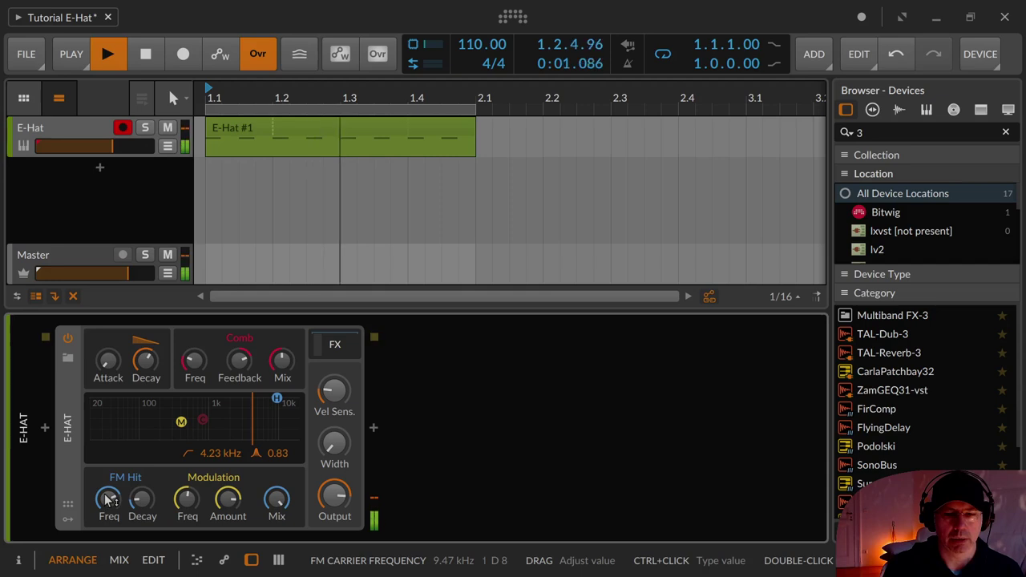
left_click_drag(109, 499, 109, 513)
key("space")
key("space")
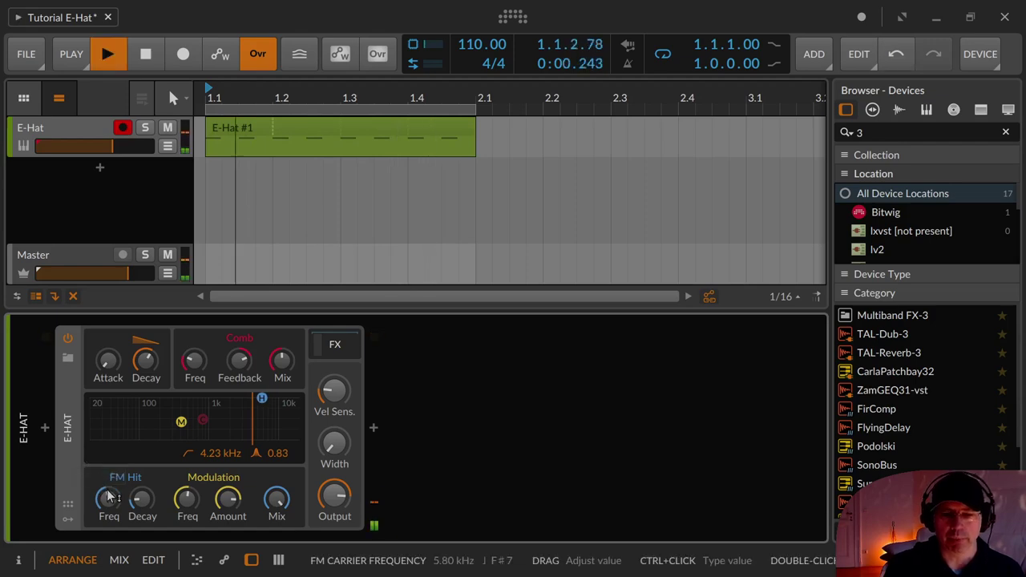
- Bring the Modulation frequency and the FM Hit carrier frequency down to very low settings during playback
left_click(136, 479)
left_click(145, 478)
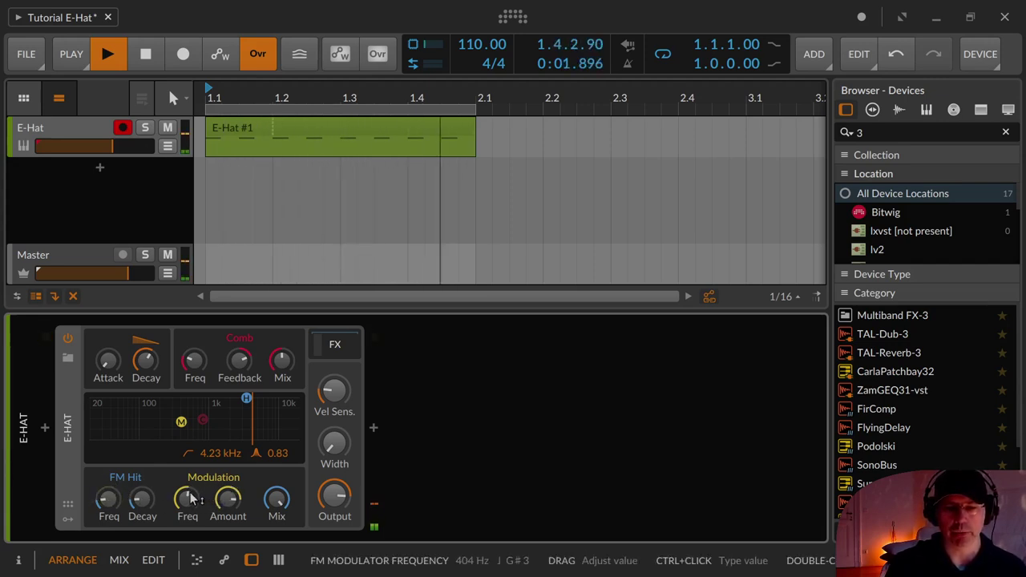
left_click_drag(187, 499, 187, 560)
left_click(100, 503)
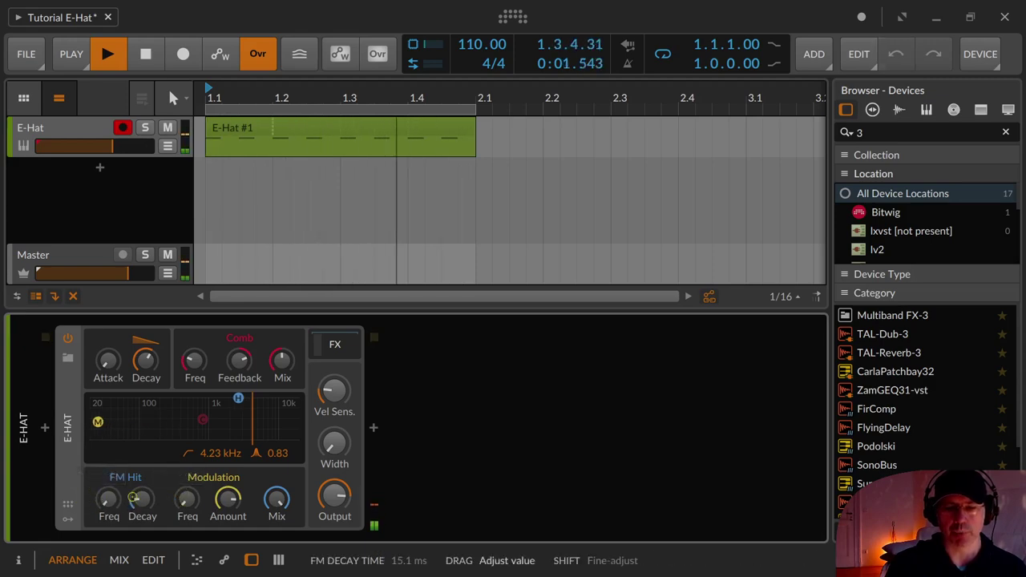
- Raise the Modulation Amount to maximum, sweep the modulator frequency from 1.99 kHz down to 40.5 Hz, and set the FM Decay to 10.0 s
mouse_move(142, 498)
left_mouse_down()
mouse_move(187, 490)
mouse_move(186, 504)
mouse_move(142, 492)
left_mouse_up()
left_click_drag(228, 500, 186, 495)
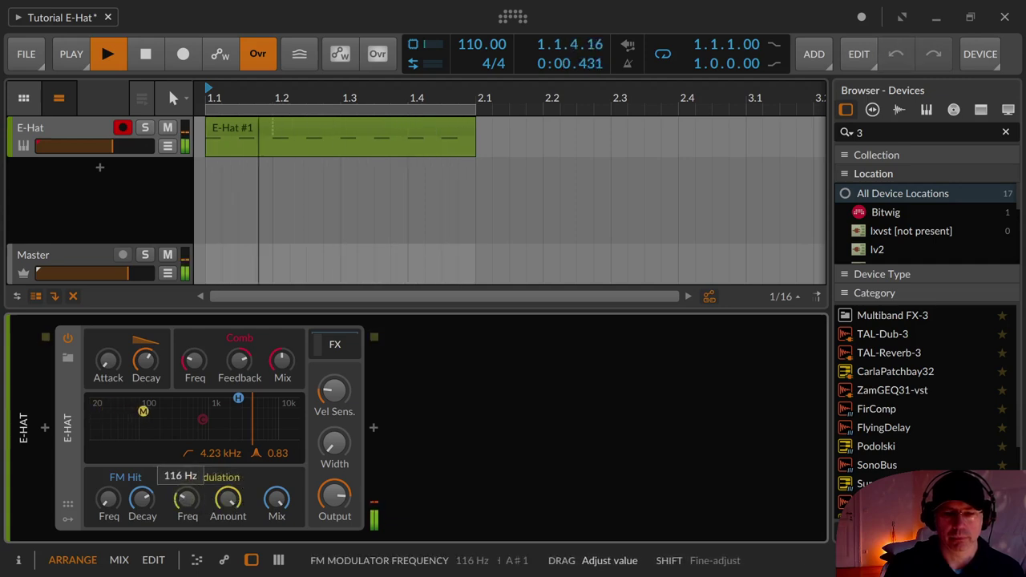
left_click_drag(187, 495, 186, 490)
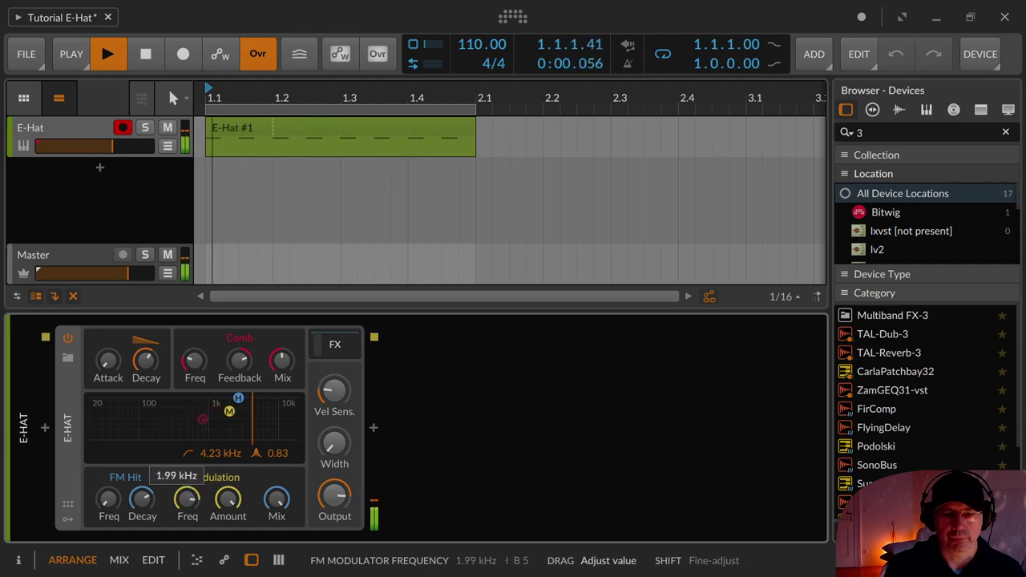
mouse_move(187, 491)
left_mouse_down()
mouse_move(186, 501)
mouse_move(188, 492)
mouse_move(227, 513)
mouse_move(232, 501)
left_mouse_up()
left_click(144, 500)
key("space")
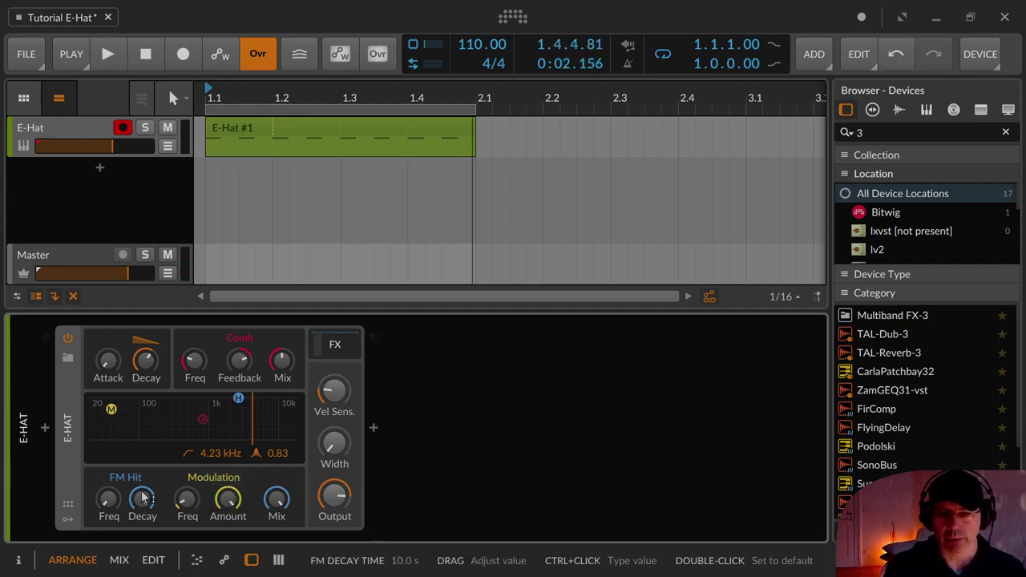
- Retune the FM Hit carrier frequency, shorten the FM Decay, and raise the modulator frequency while auditioning
left_click_drag(108, 498, 108, 499)
key("space")
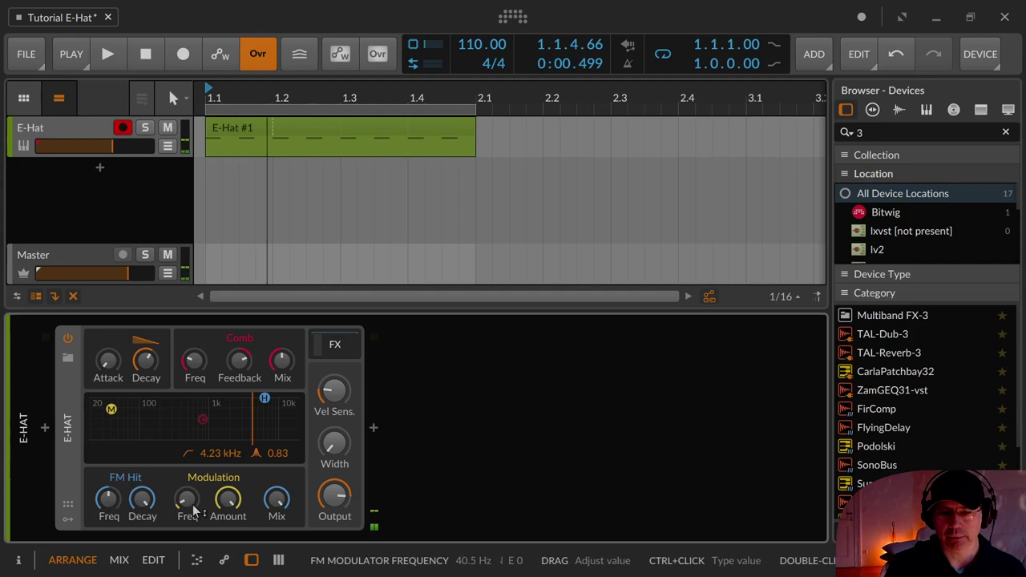
left_click_drag(144, 500, 108, 502)
key("space")
left_click_drag(187, 499, 187, 463)
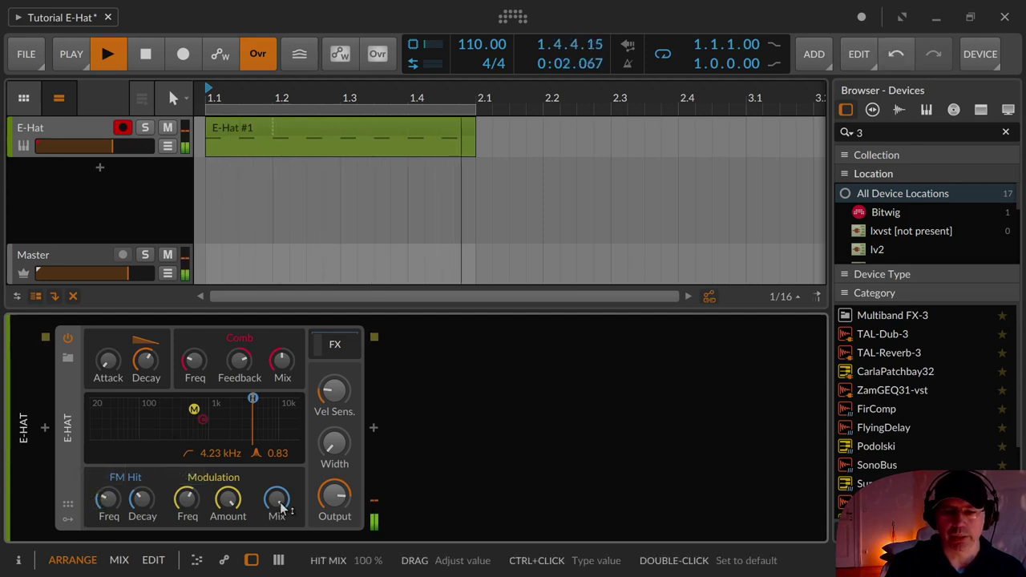
- Set the Hit Mix to 69.1 %, and lengthen the E-Hat's Attack and shorten its Decay before stopping playback
left_click_drag(275, 500, 276, 510)
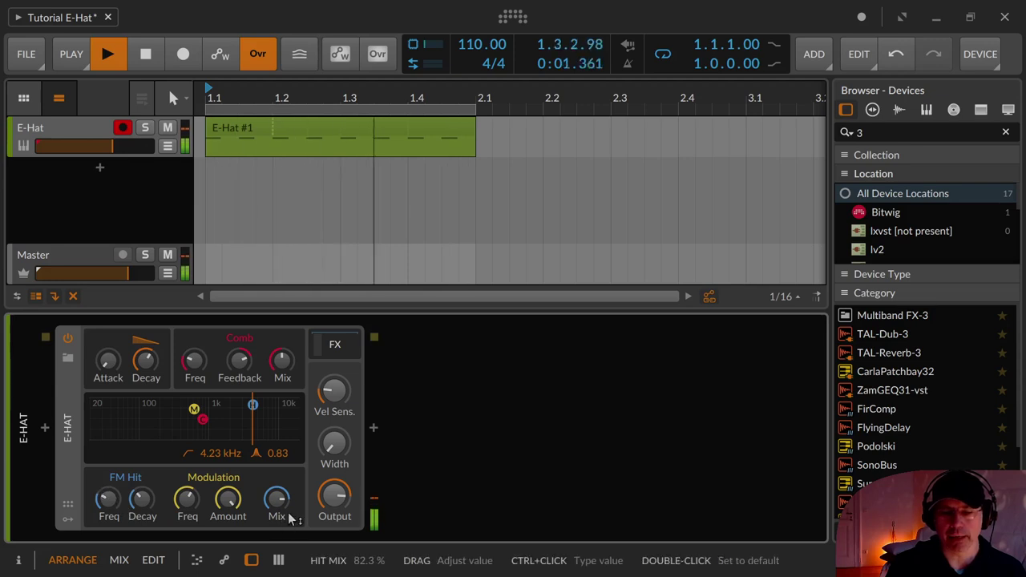
left_click_drag(276, 502, 276, 506)
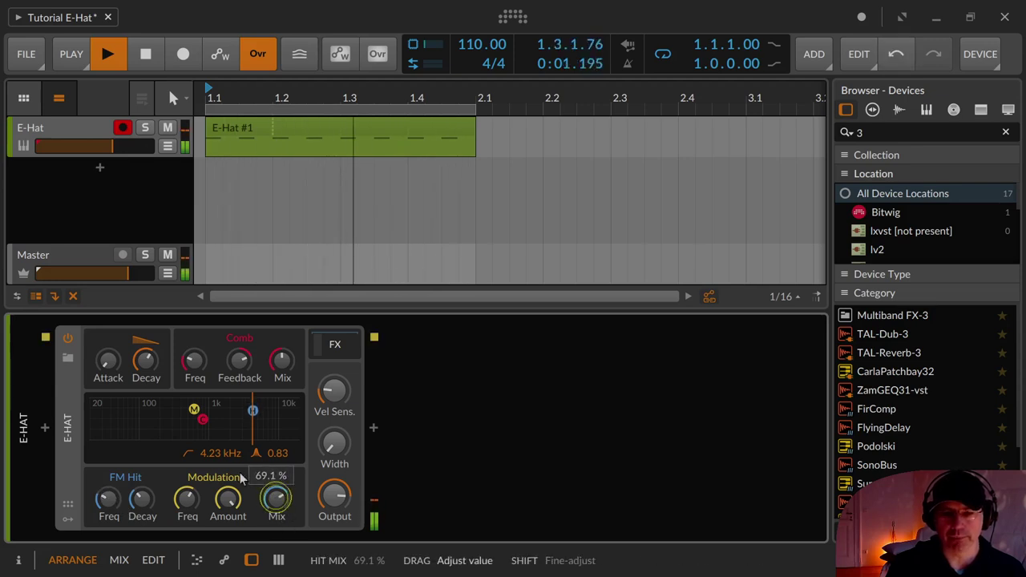
left_click_drag(108, 360, 108, 359)
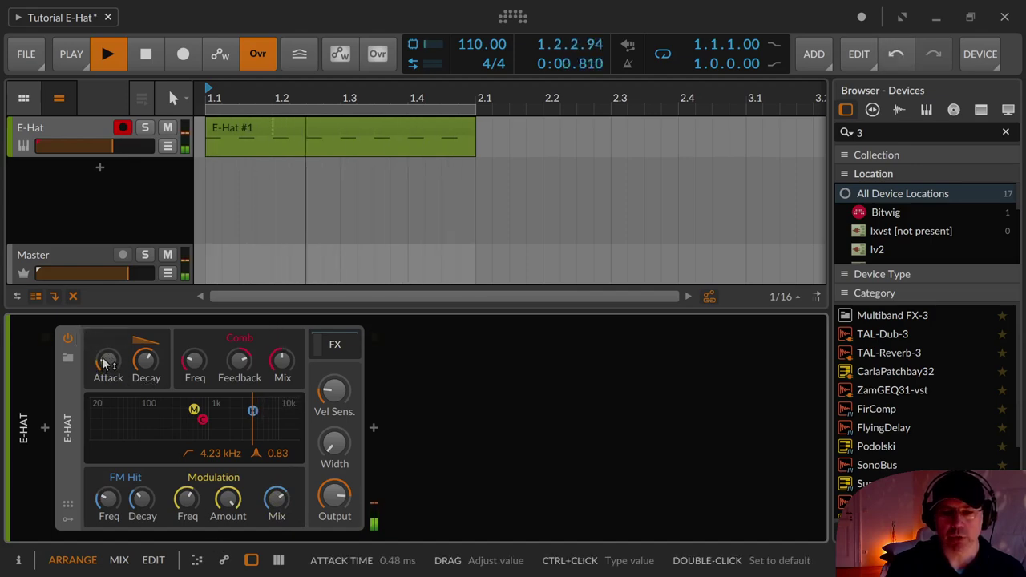
left_click_drag(145, 361, 108, 356)
key("space")
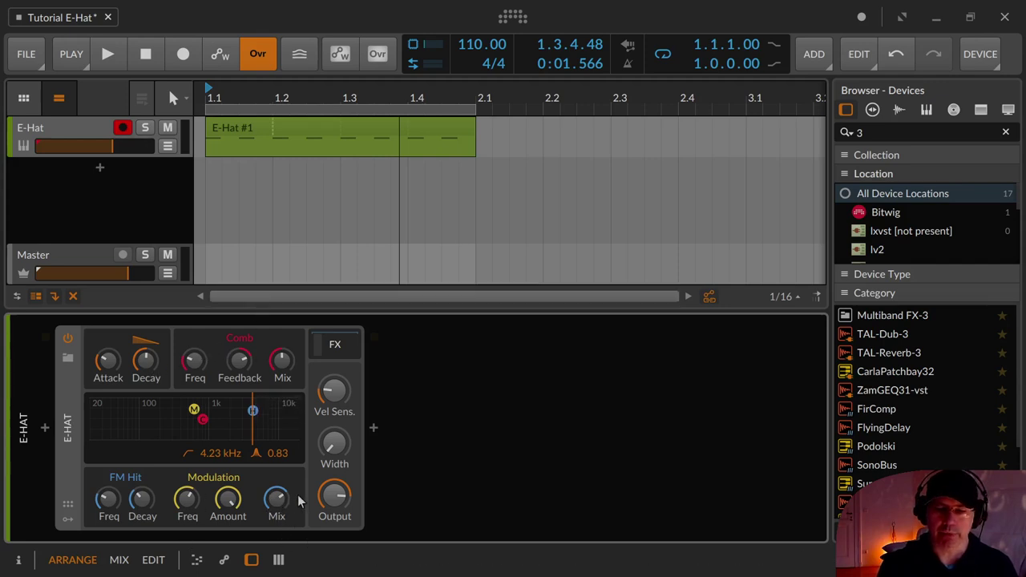
left_click_drag(280, 522, 281, 504)
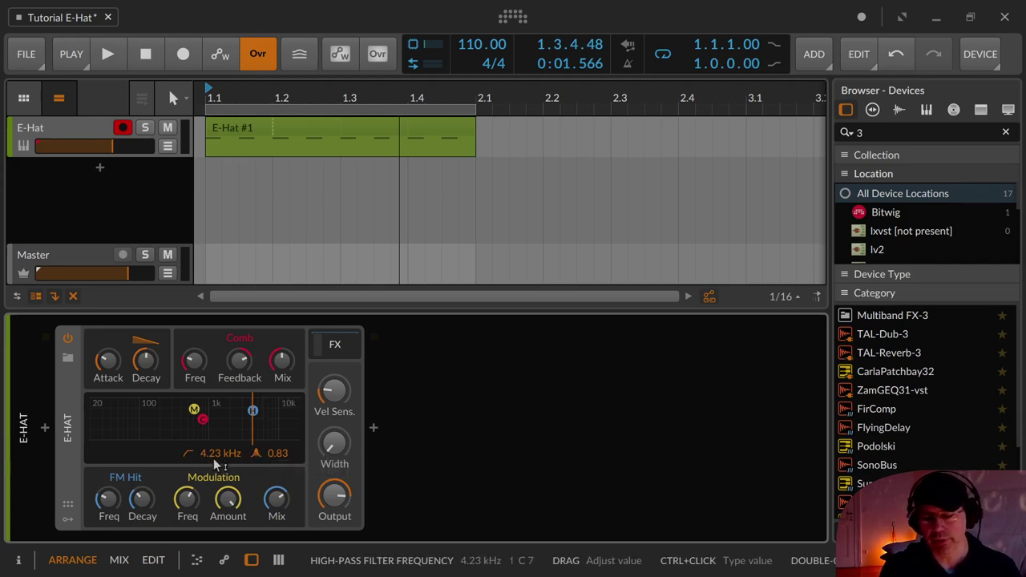
- During playback, sweep the high-pass filter frequency down to 831 Hz, set it to 2.49 kHz with resonance 0.32, and stop playback
key("space")
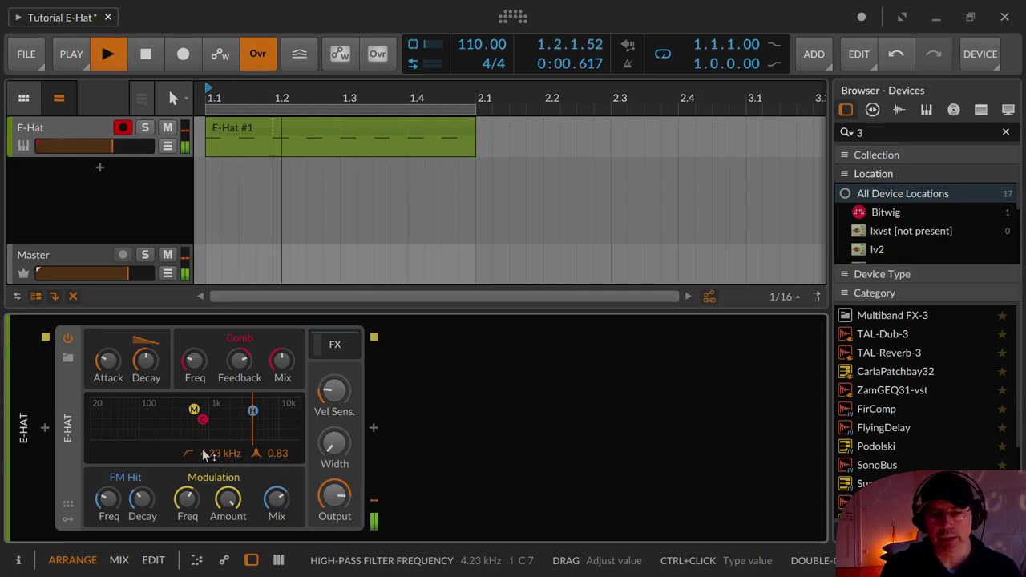
mouse_move(210, 457)
left_mouse_down()
mouse_move(210, 397)
mouse_move(210, 521)
left_mouse_up()
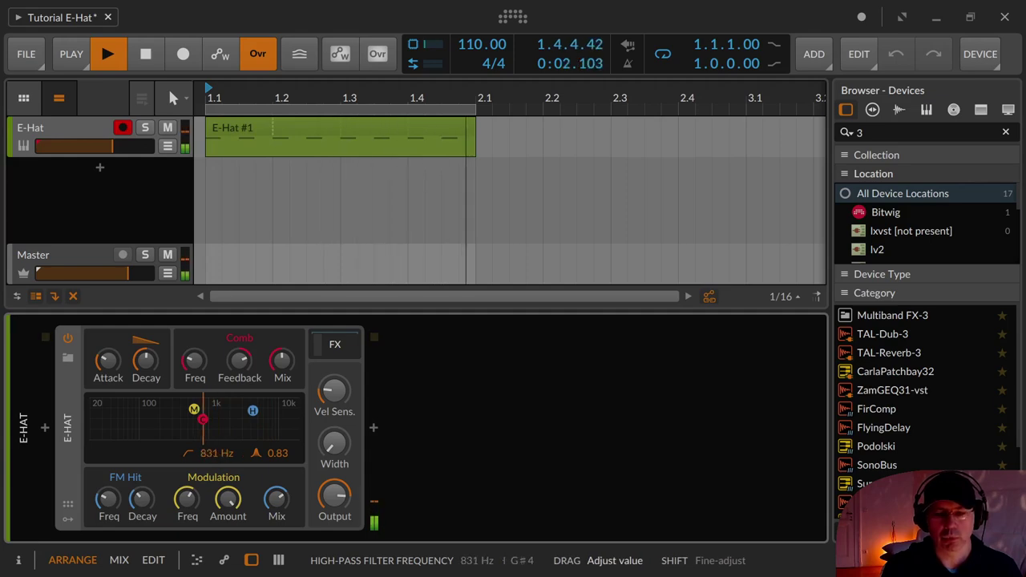
mouse_move(208, 463)
left_mouse_down()
mouse_move(208, 408)
mouse_move(207, 438)
mouse_move(241, 461)
mouse_move(277, 440)
mouse_move(276, 461)
left_mouse_up()
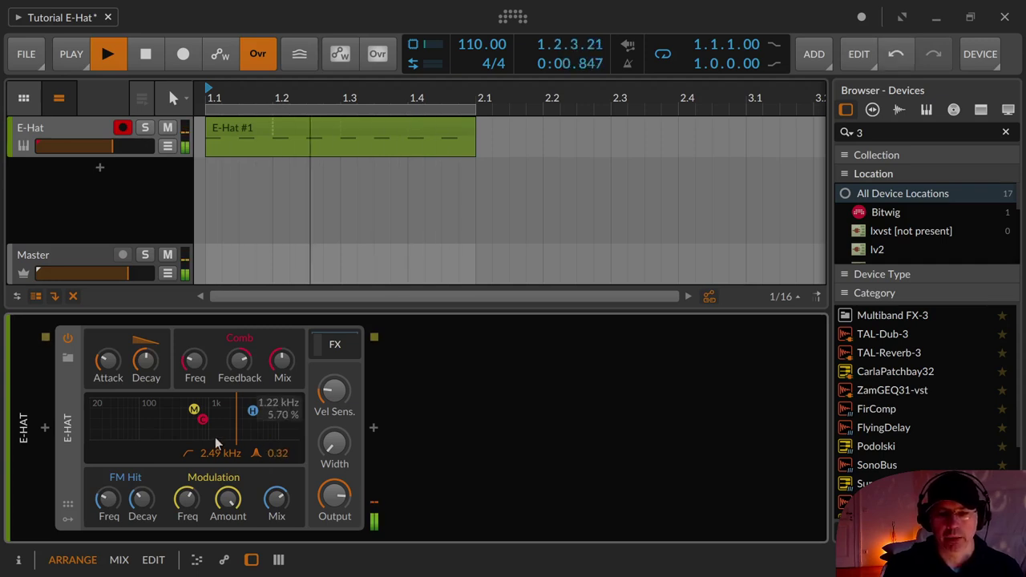
key("space")
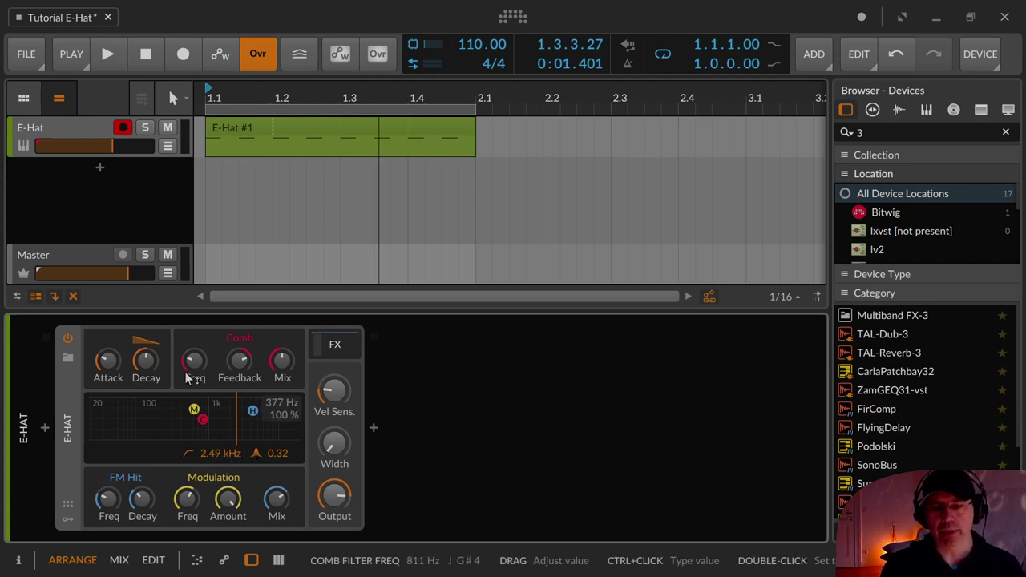
- Reduce the E-Hat's velocity sensitivity to minimum, adjust the Width slightly, and audition the clip briefly
left_click(336, 386)
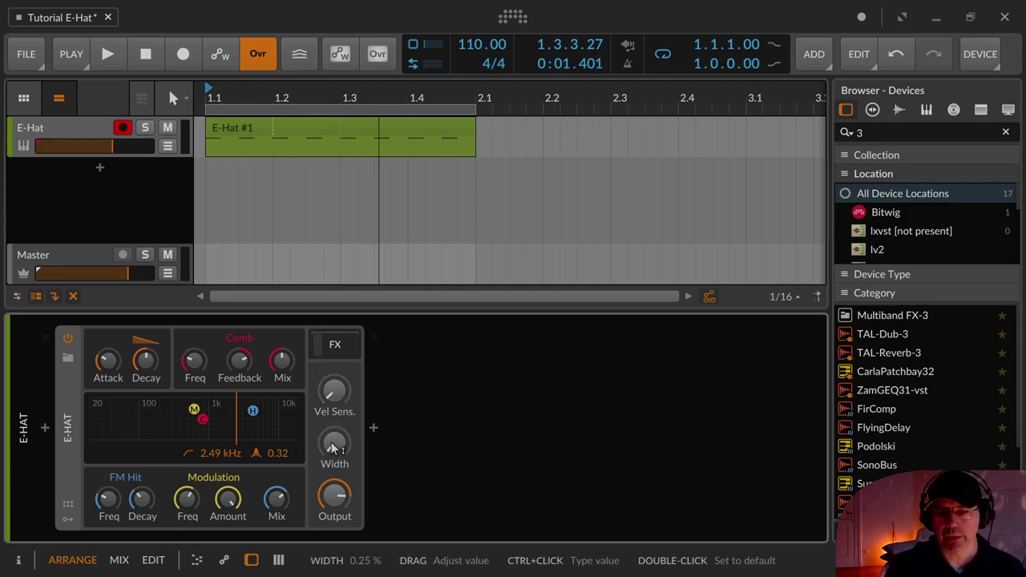
mouse_move(335, 443)
left_mouse_down()
mouse_move(335, 428)
mouse_move(335, 440)
left_mouse_up()
key("space")
key("space")
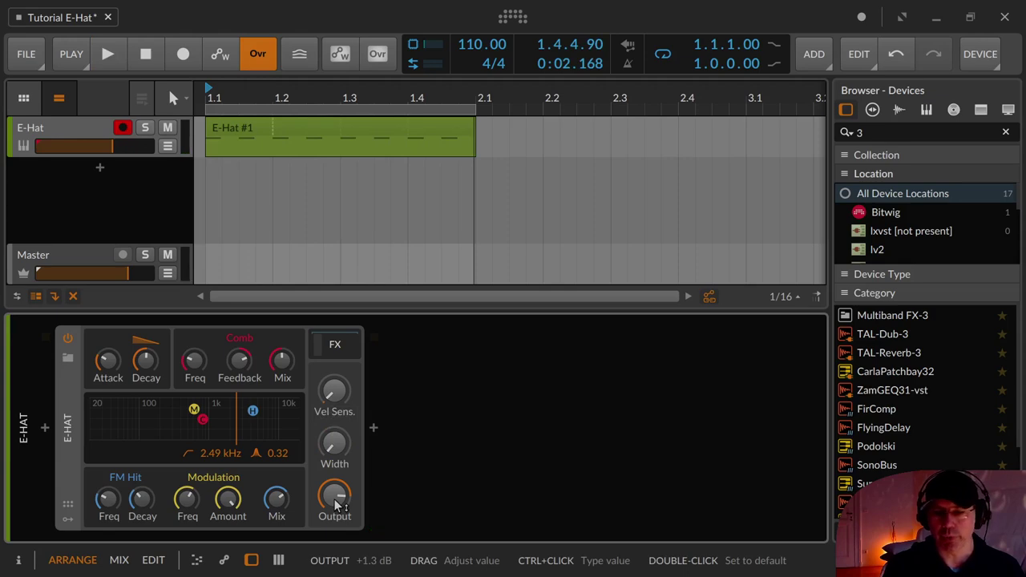
- Raise the E-Hat's Output level to +6.0 dB and audition the clip briefly
mouse_move(335, 500)
left_mouse_down()
mouse_move(336, 519)
mouse_move(333, 496)
left_mouse_up()
key("space")
key("space")
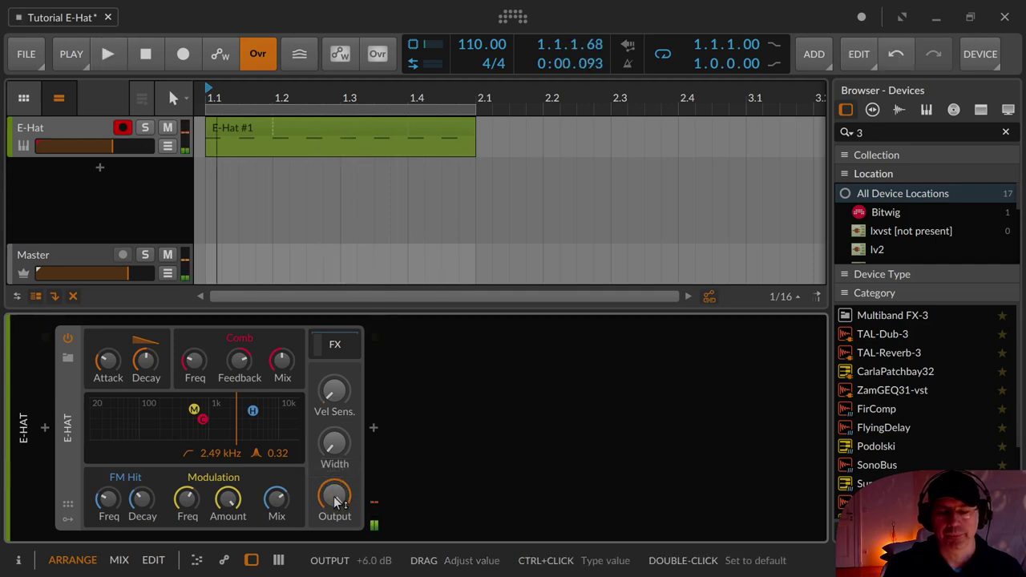